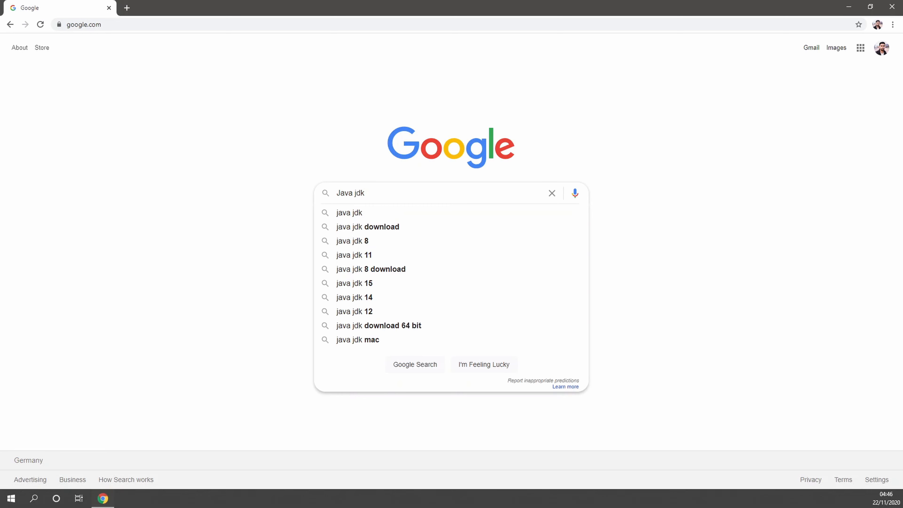
Step: Search Google for "Java jdk" and open Oracle's JDK download page for Java SE 15
key("Return")
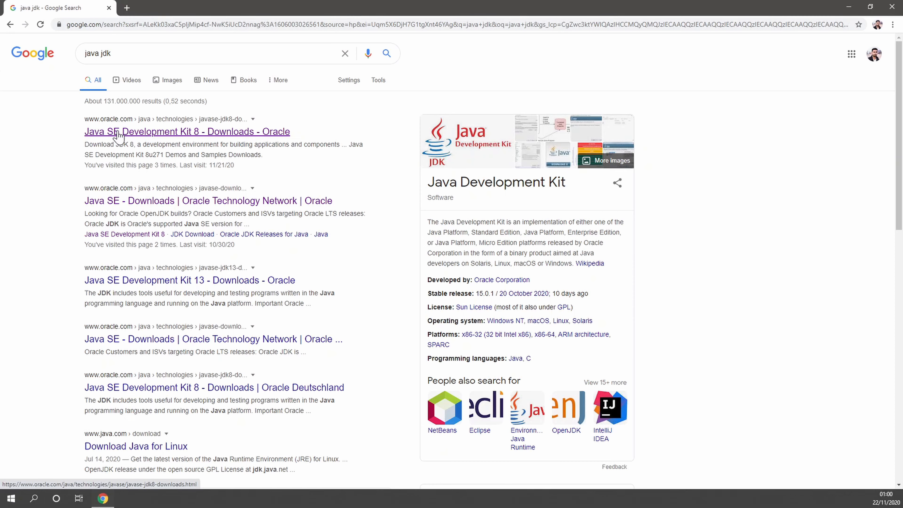
left_click(146, 134)
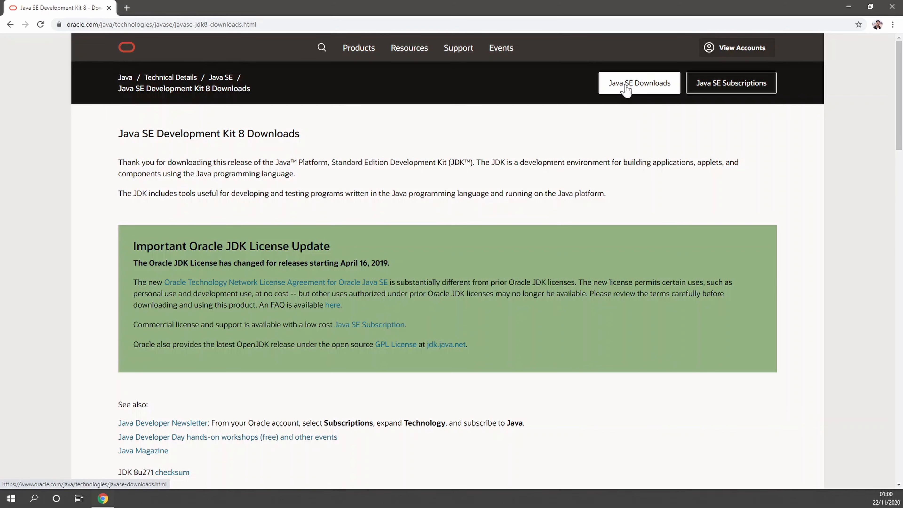
left_click(626, 85)
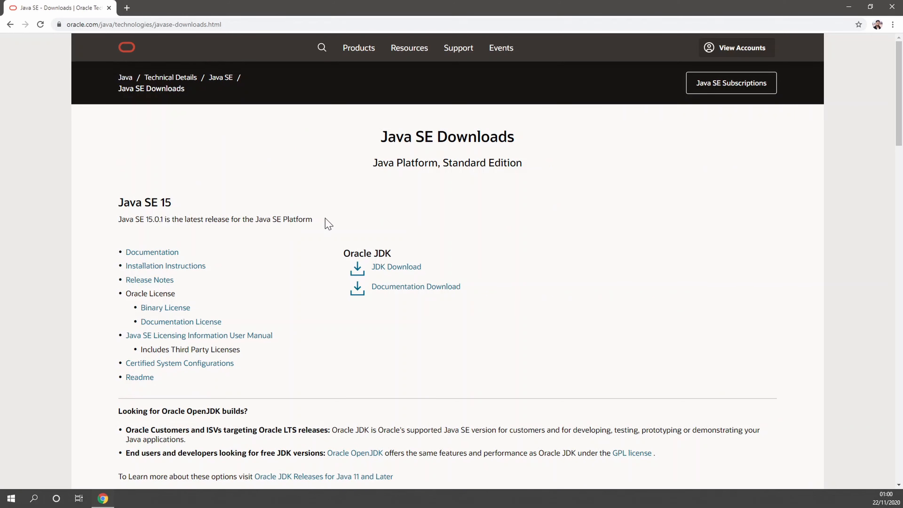
left_click(383, 272)
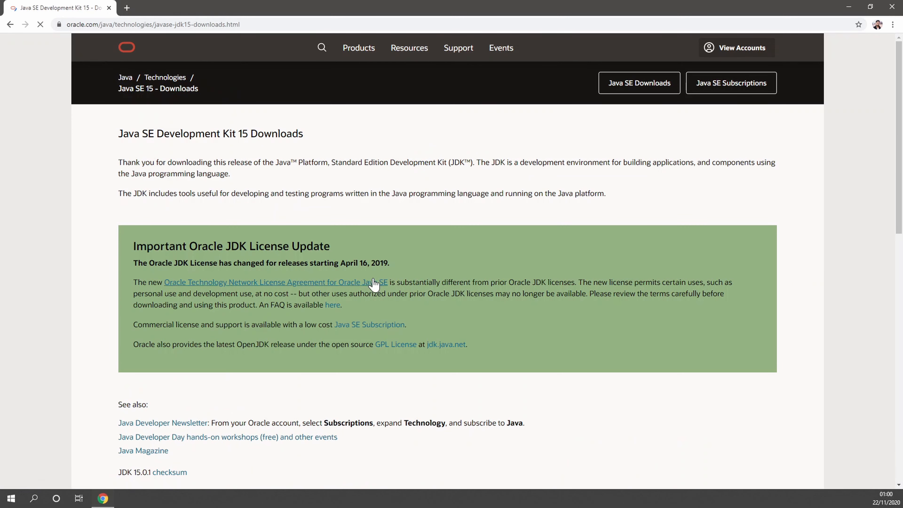
Step: Download the Windows x64 installer jdk-15.0.1_windows-x64_bin.exe, accepting the Oracle Technology Network License Agreement
scroll(376, 281, "down", 1)
scroll(376, 284, "down", 7)
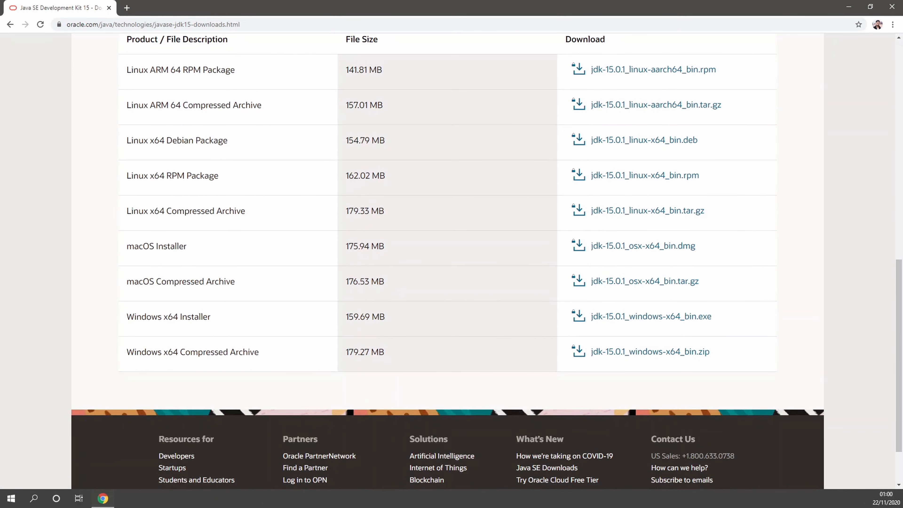
scroll(376, 284, "up", 1)
scroll(376, 284, "down", 4)
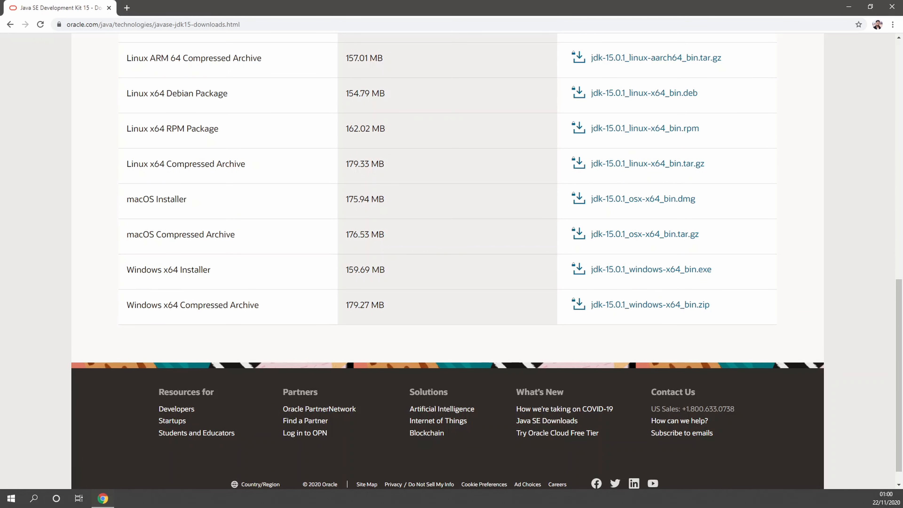
left_click(606, 274)
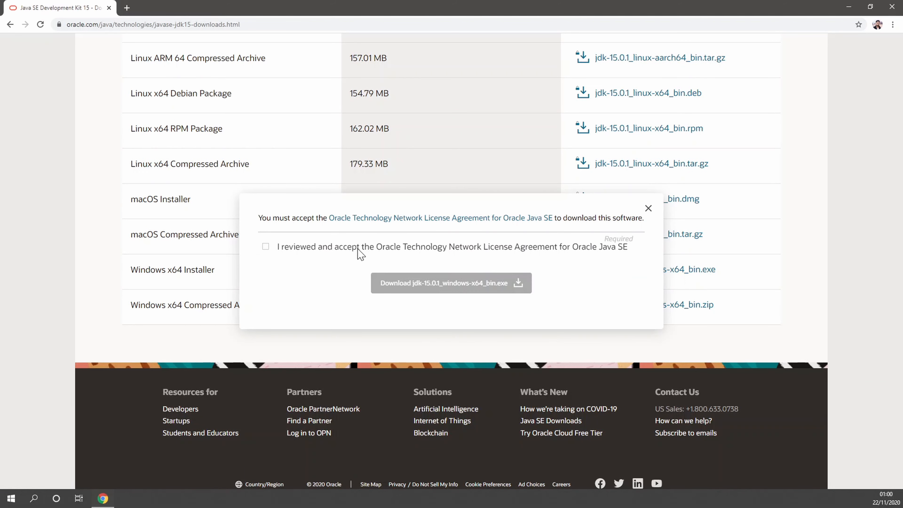
left_click(265, 246)
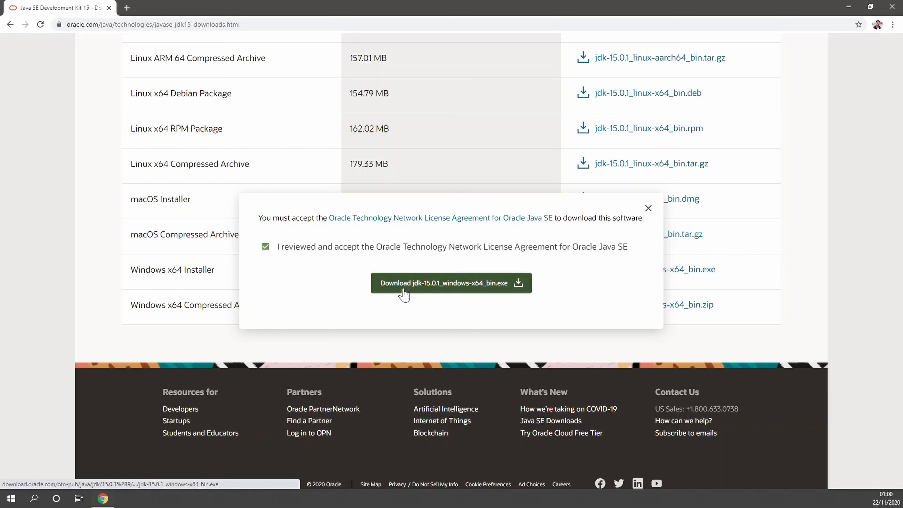
left_click(411, 288)
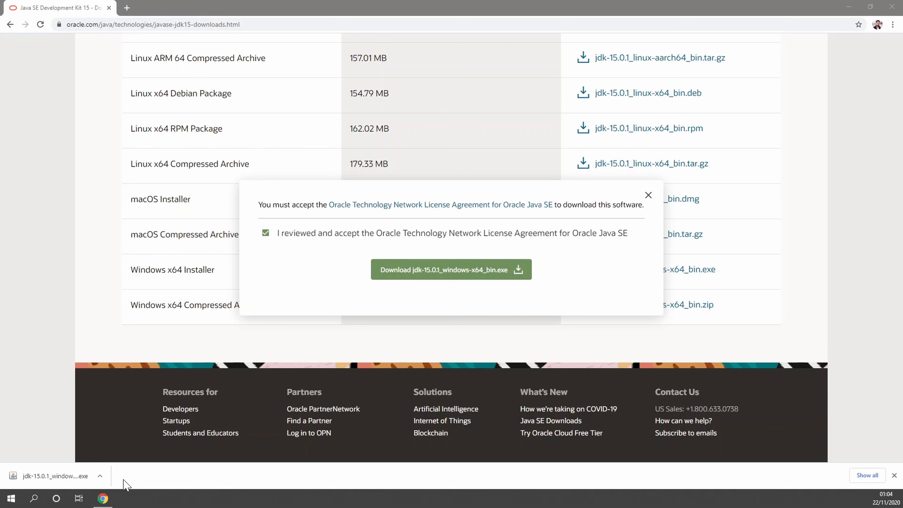
Step: Run the downloaded installer, install the JDK to the default folder C:\Program Files\Java\jdk-15.0.1\, and close the wizard
left_click(61, 477)
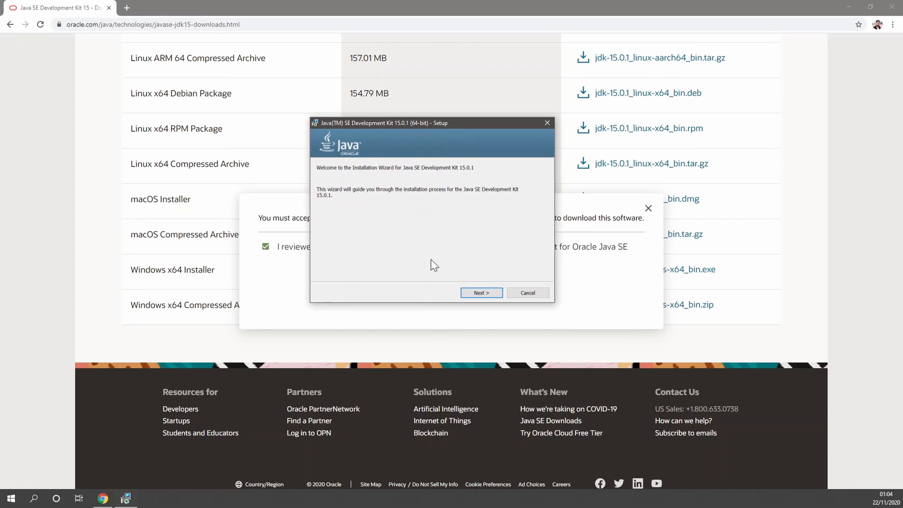
left_click(489, 294)
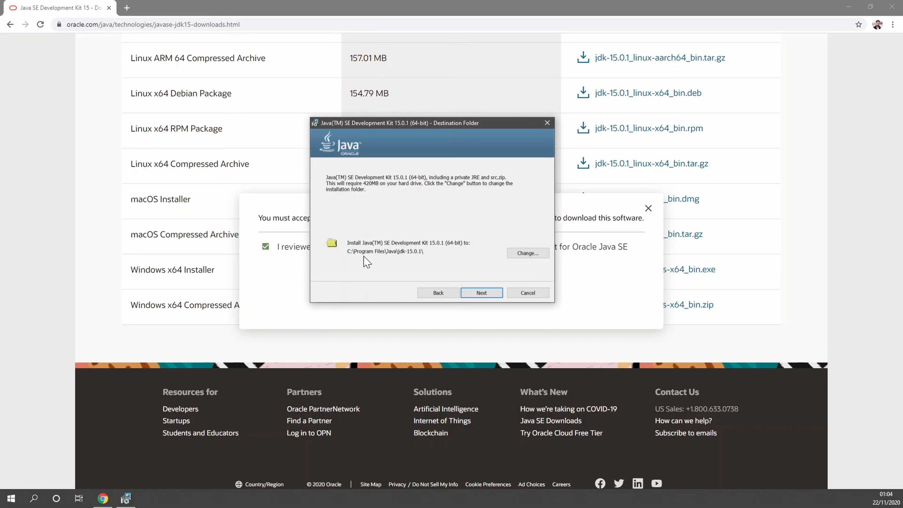
left_click(488, 295)
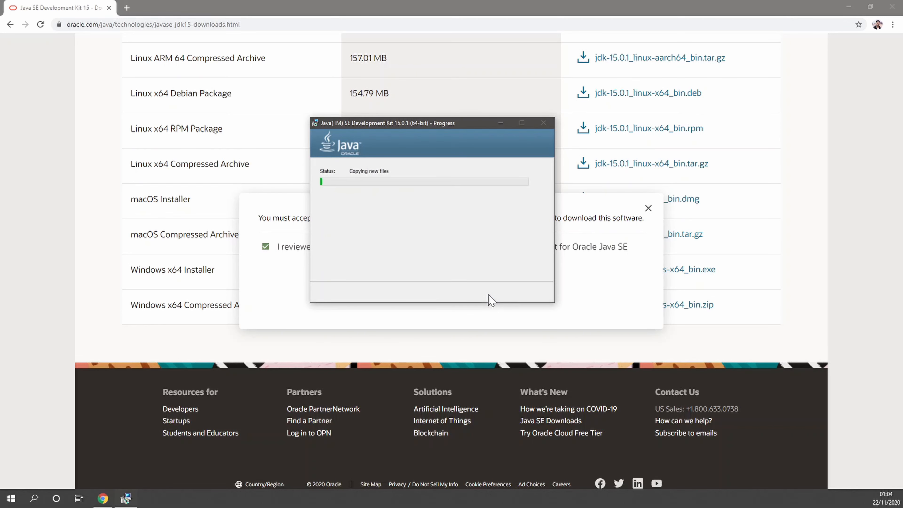
left_click(847, 8)
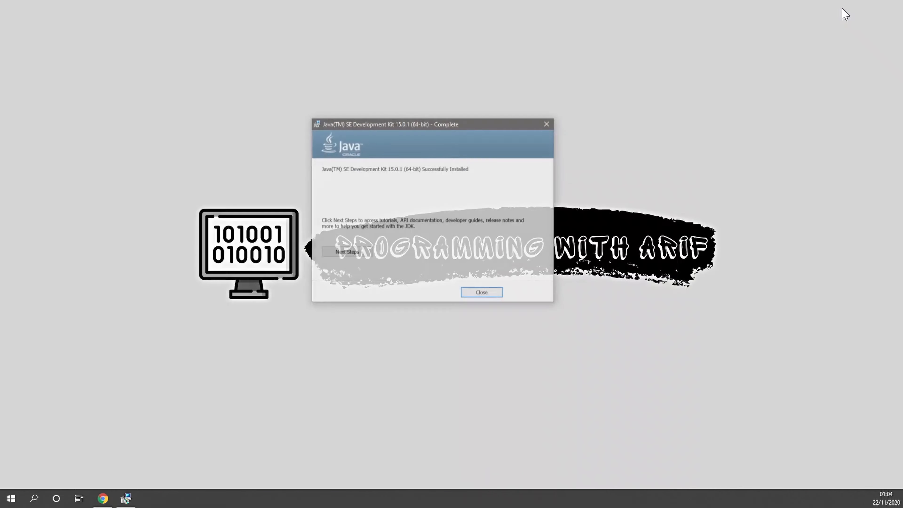
left_click(481, 293)
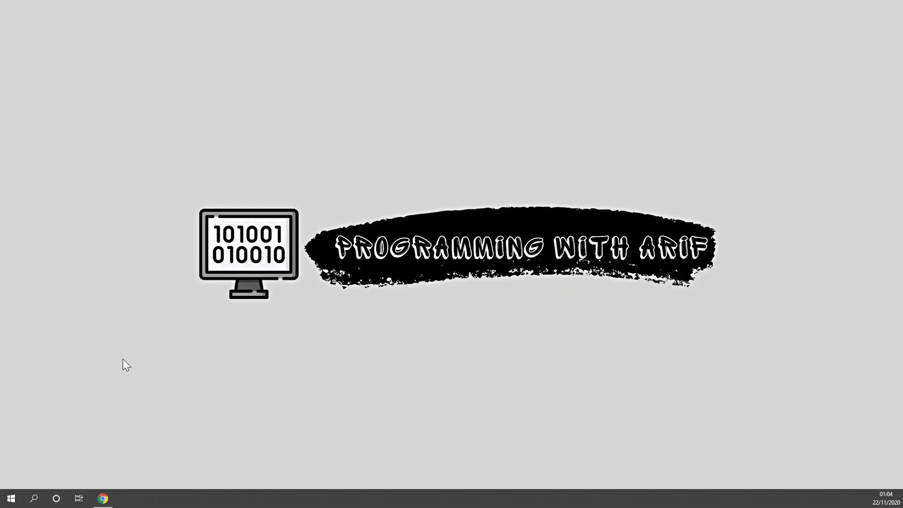
Step: Find the Windows system environment variables settings and open the system Path variable for editing
left_click(11, 498)
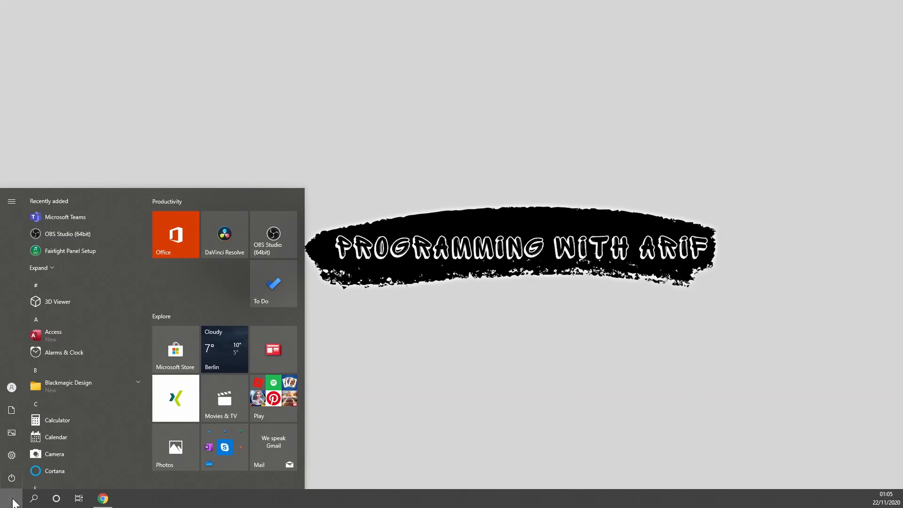
type("environ")
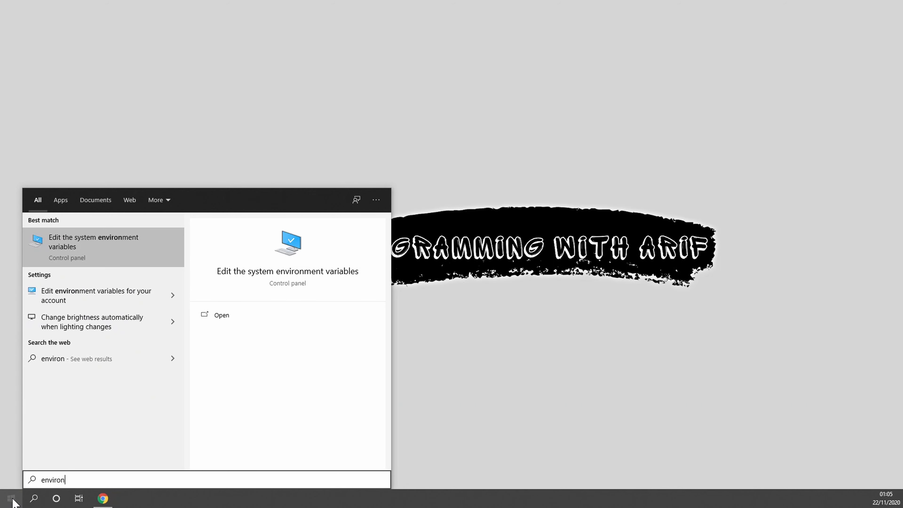
type("ment")
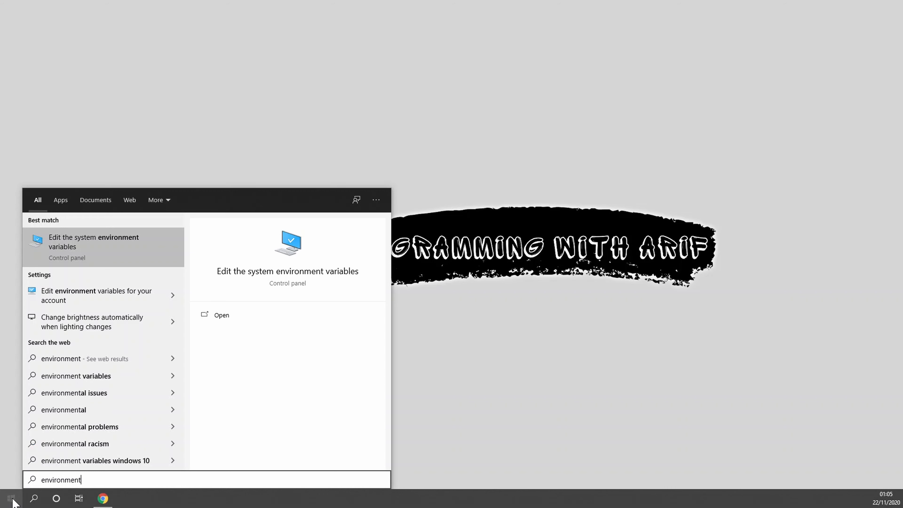
key("Return")
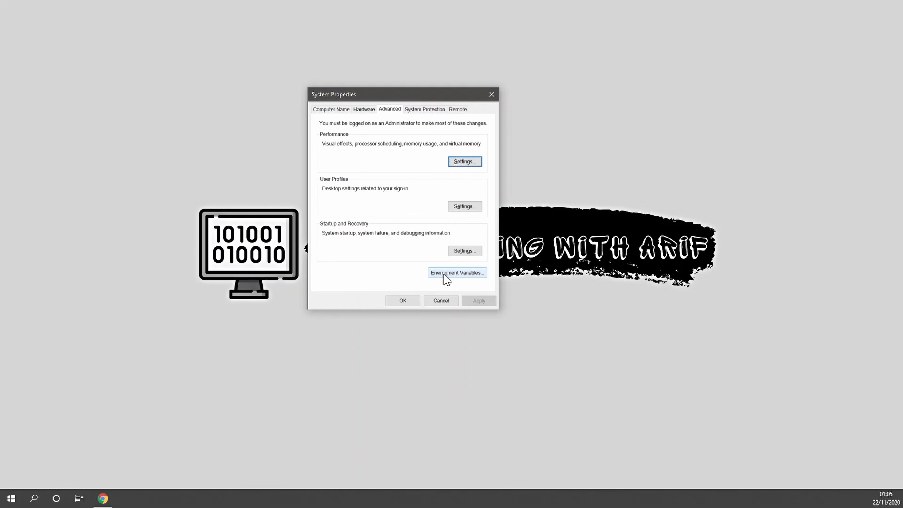
left_click(442, 276)
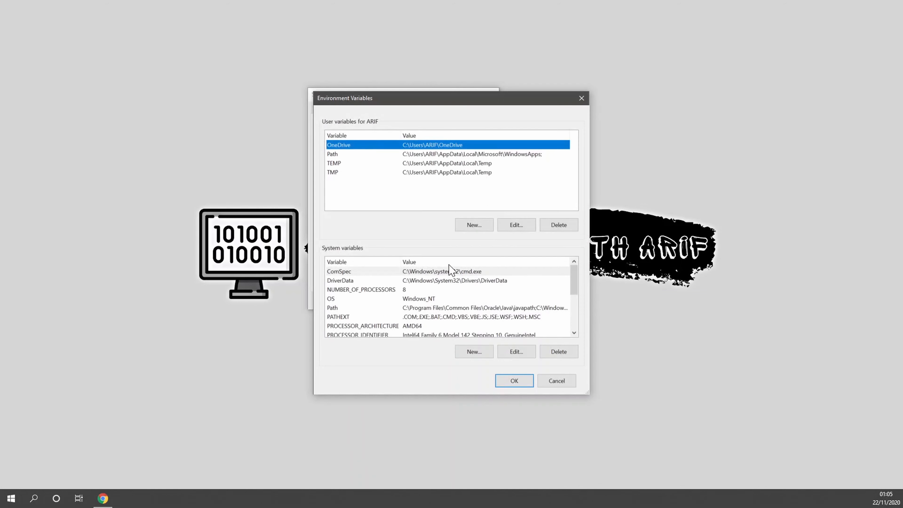
left_click(336, 308)
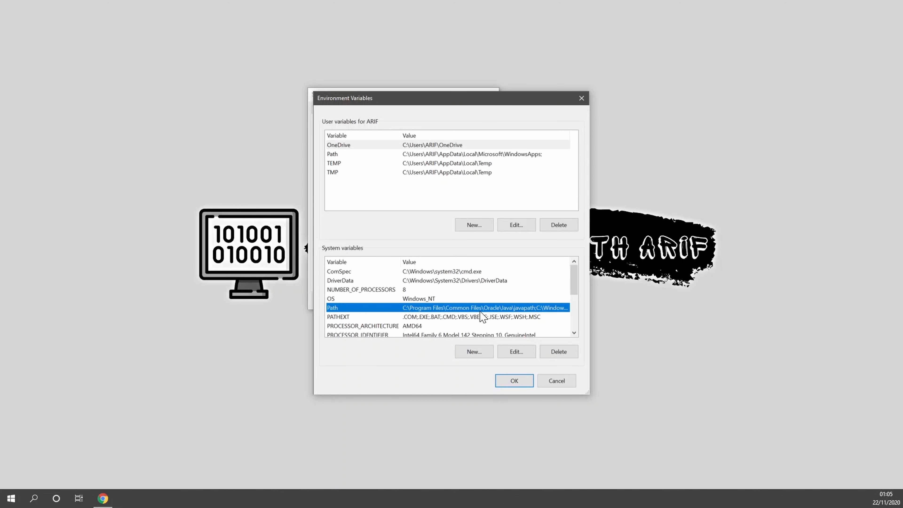
left_click(516, 352)
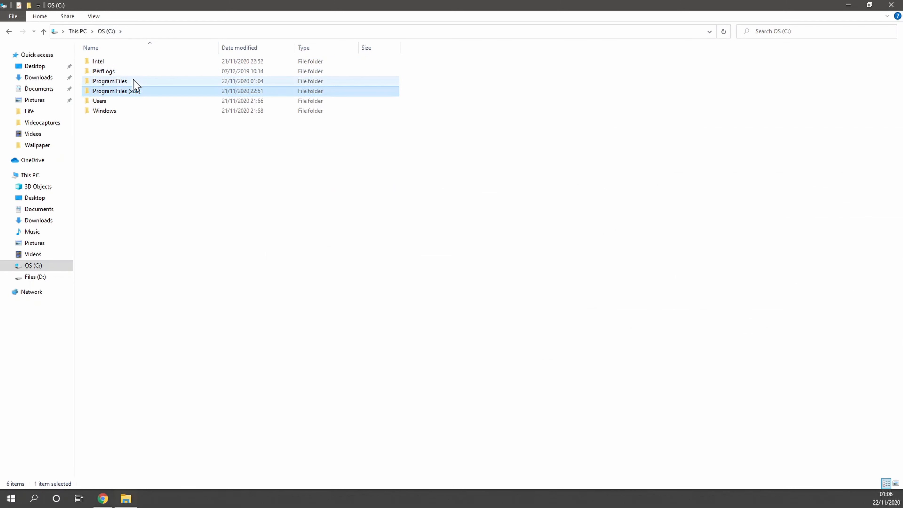
Step: In File Explorer, browse from drive C: to Program Files\Java\jdk-15.0.1\bin and copy the folder's path
left_click(140, 197)
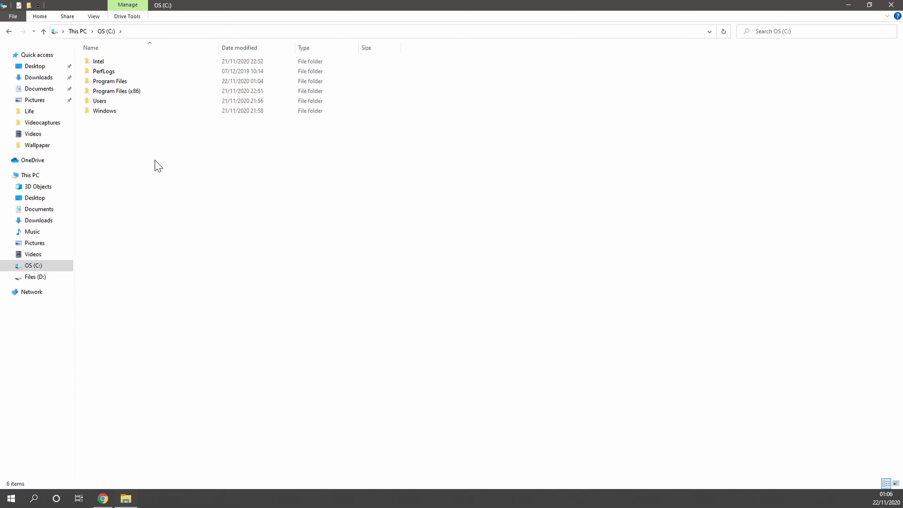
double_click(143, 84)
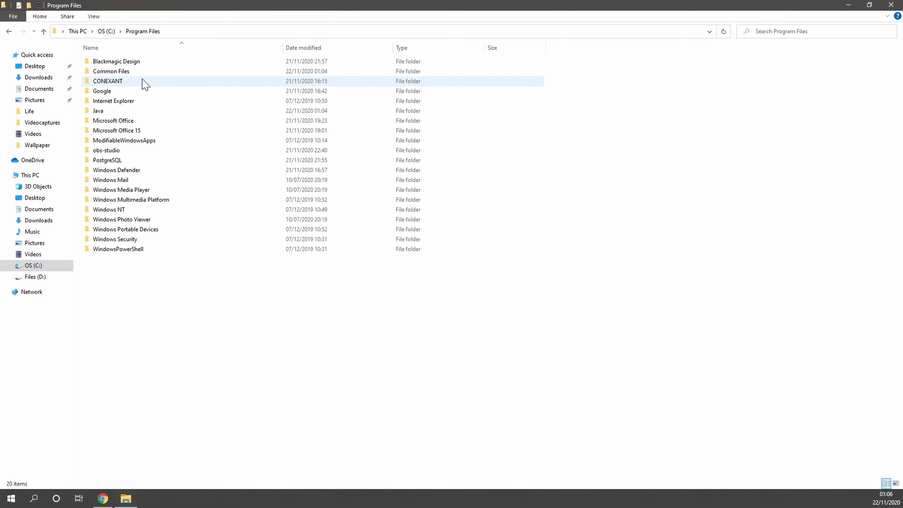
double_click(125, 111)
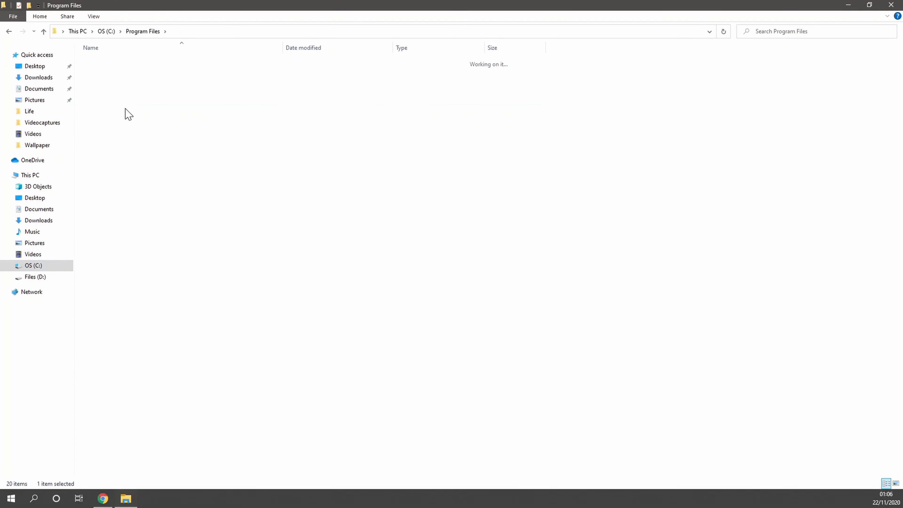
double_click(125, 63)
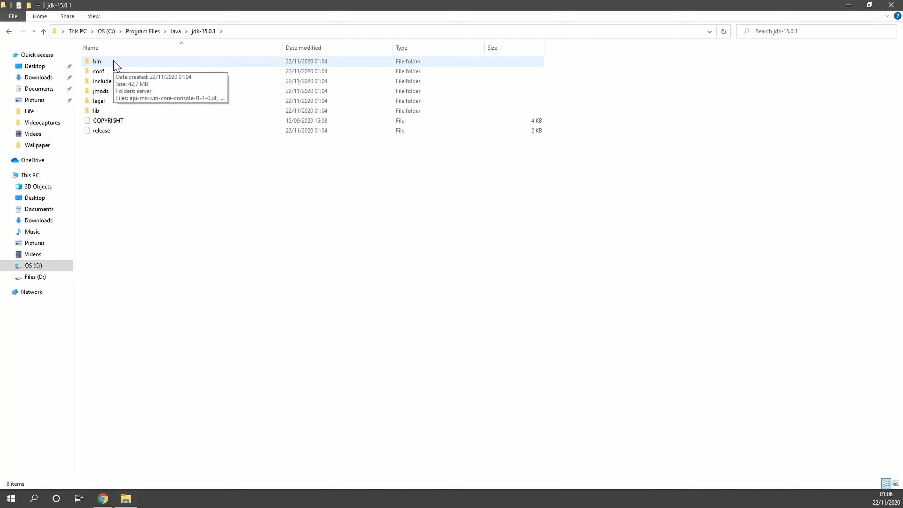
double_click(116, 65)
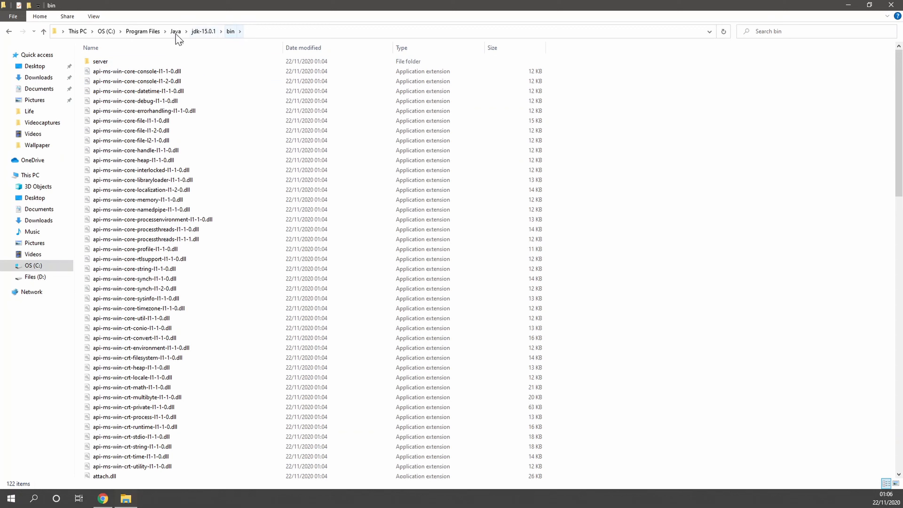
left_click(255, 32)
right_click(143, 32)
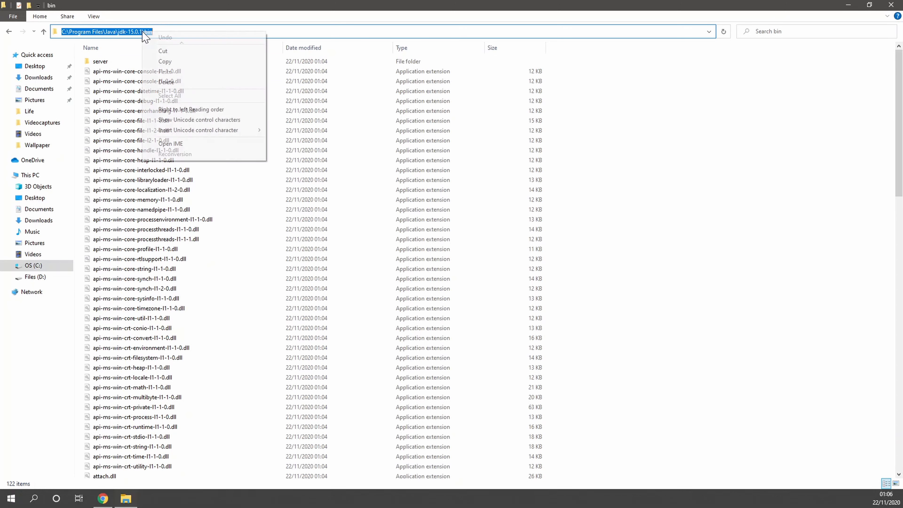
left_click(165, 61)
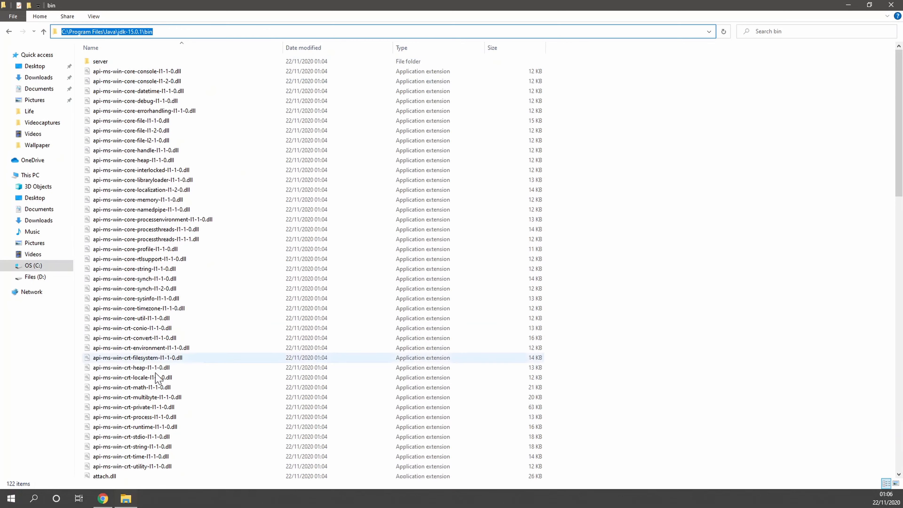
Step: Add C:\Program Files\Java\jdk-15.0.1\bin as a new entry of the system Path variable and confirm the edit
mouse_move(127, 498)
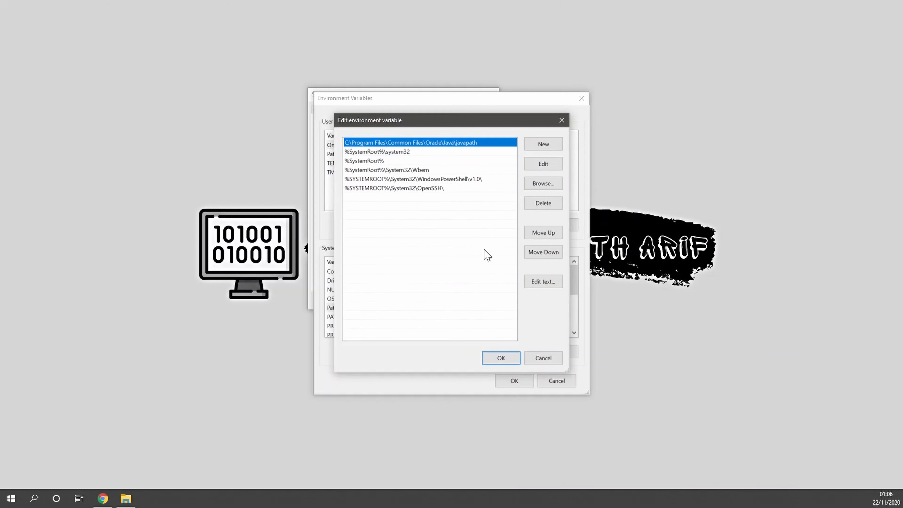
double_click(371, 201)
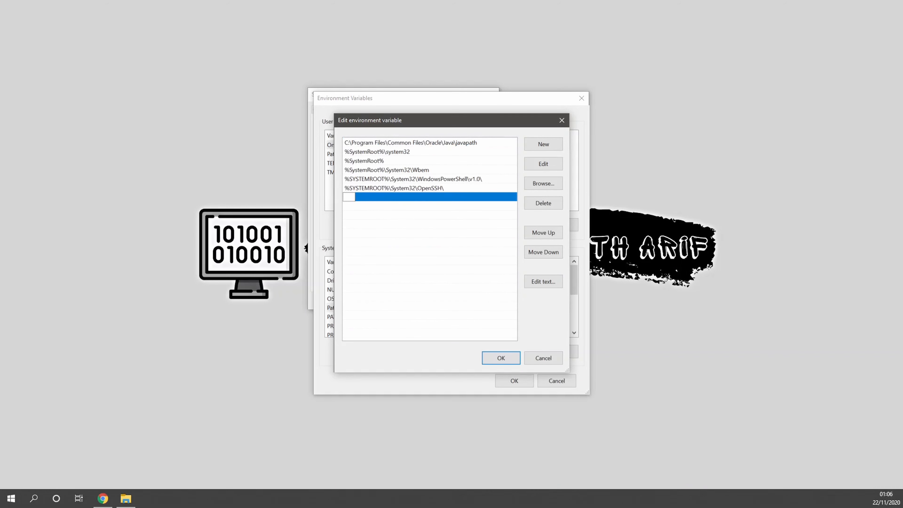
right_click(350, 198)
left_click(375, 236)
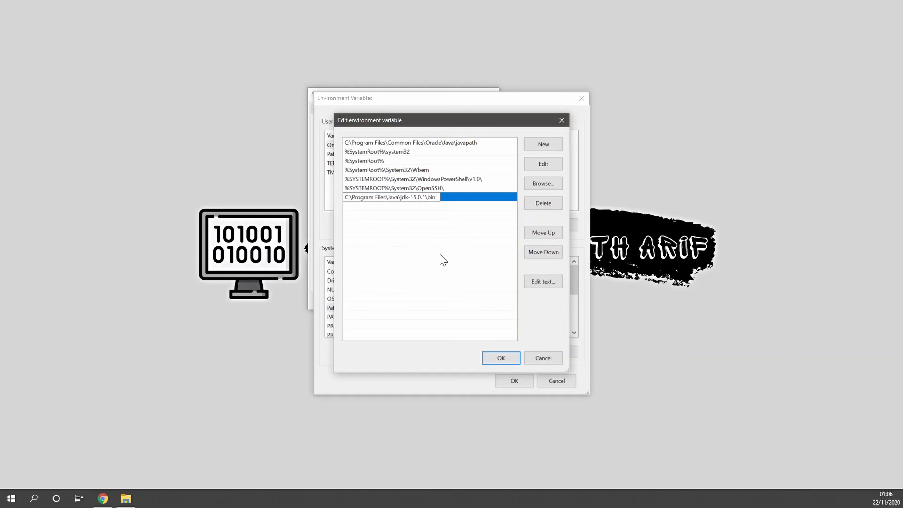
left_click(504, 358)
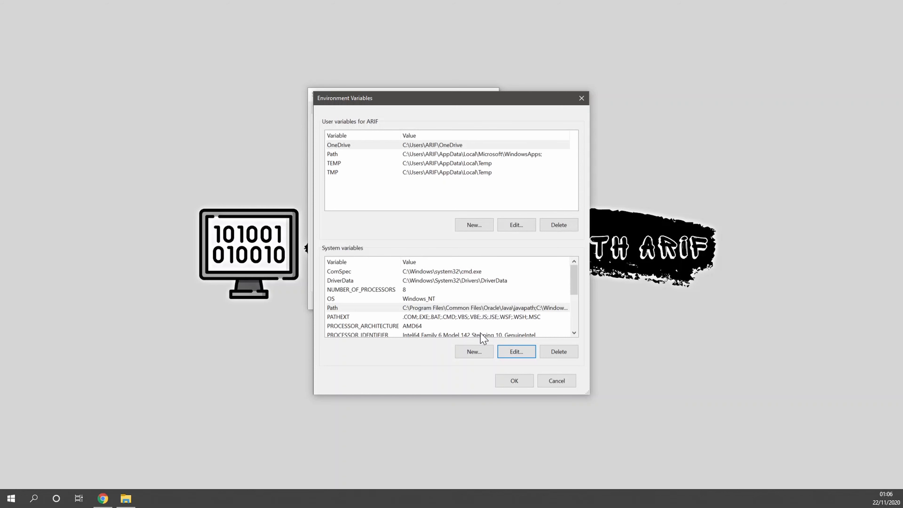
Step: Start a new system variable named JAVA_HOME and copy the jdk-15.0.1 folder's path from File Explorer
left_click(475, 355)
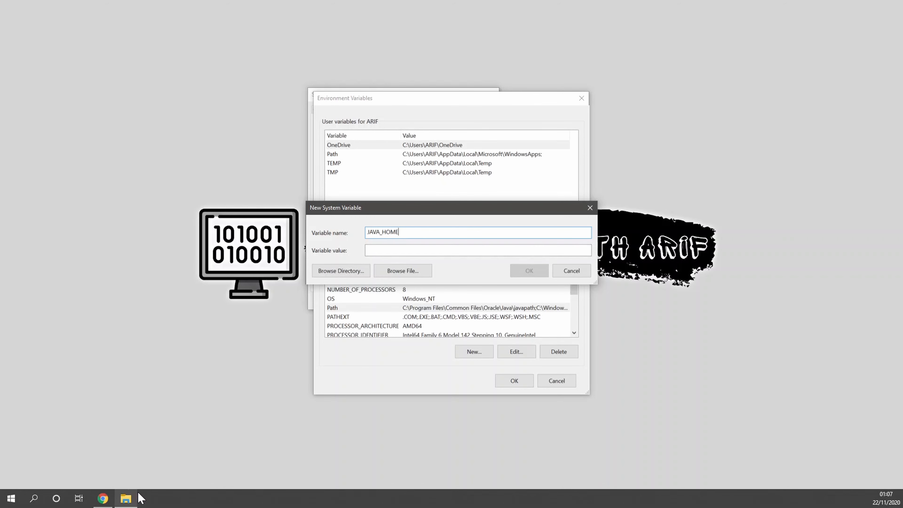
left_click(125, 499)
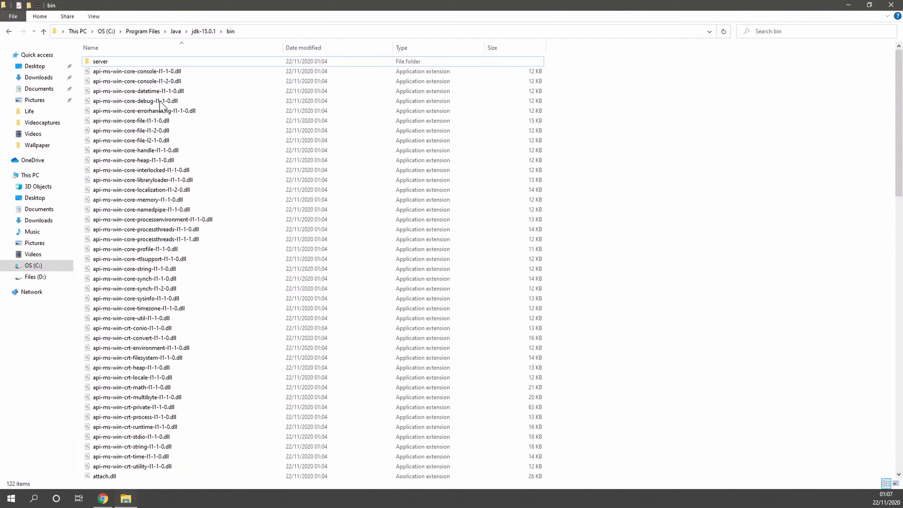
left_click(200, 31)
left_click(242, 31)
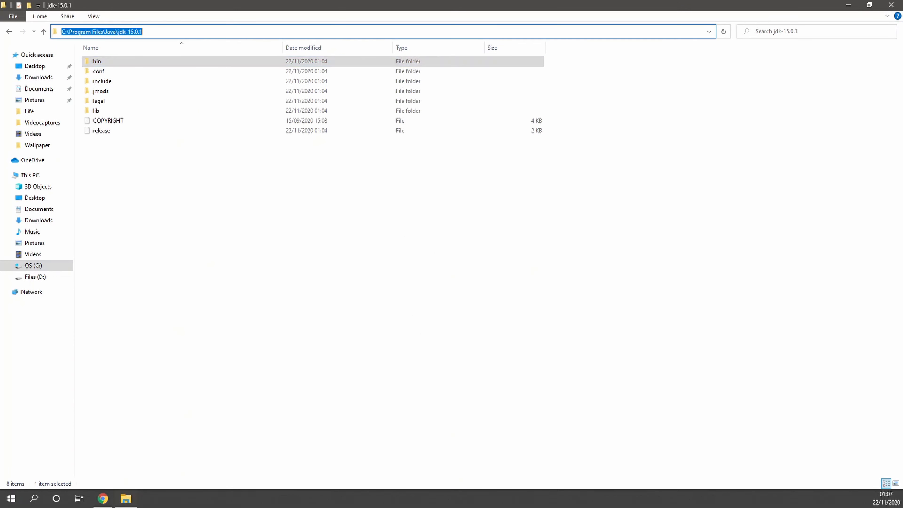
right_click(114, 32)
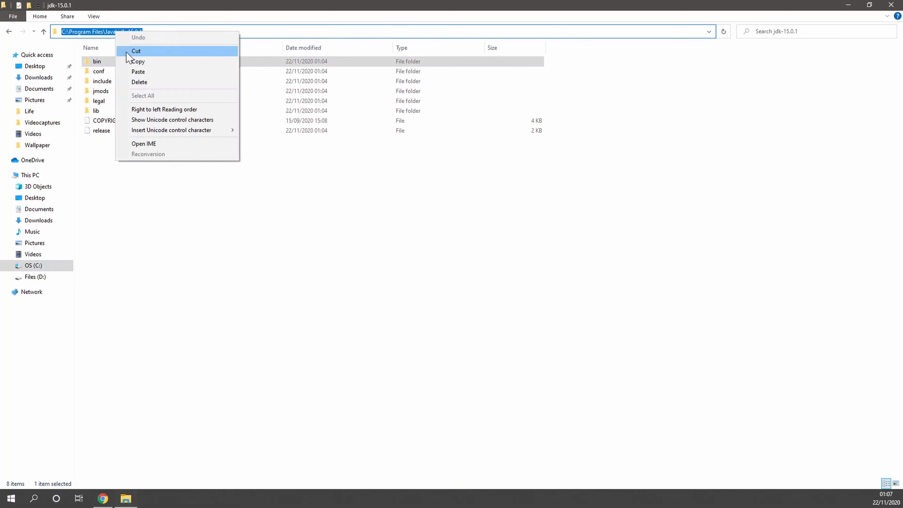
left_click(142, 61)
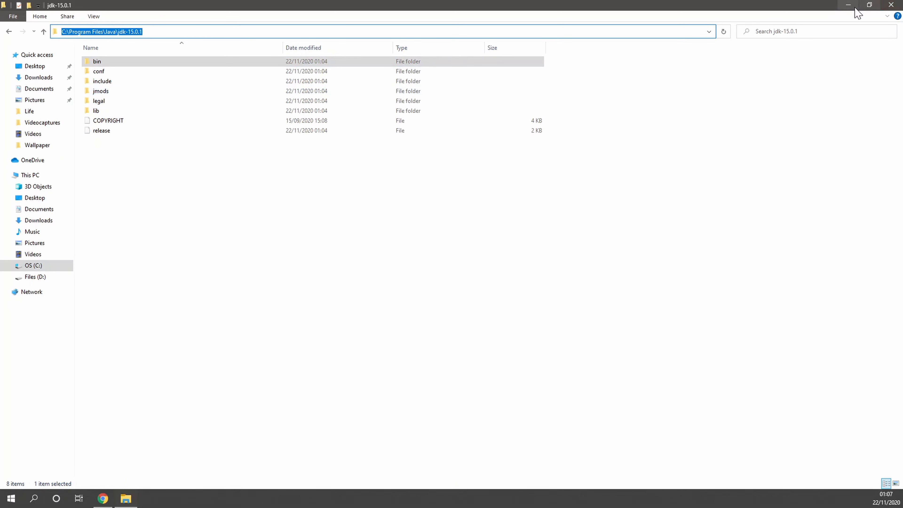
left_click(847, 5)
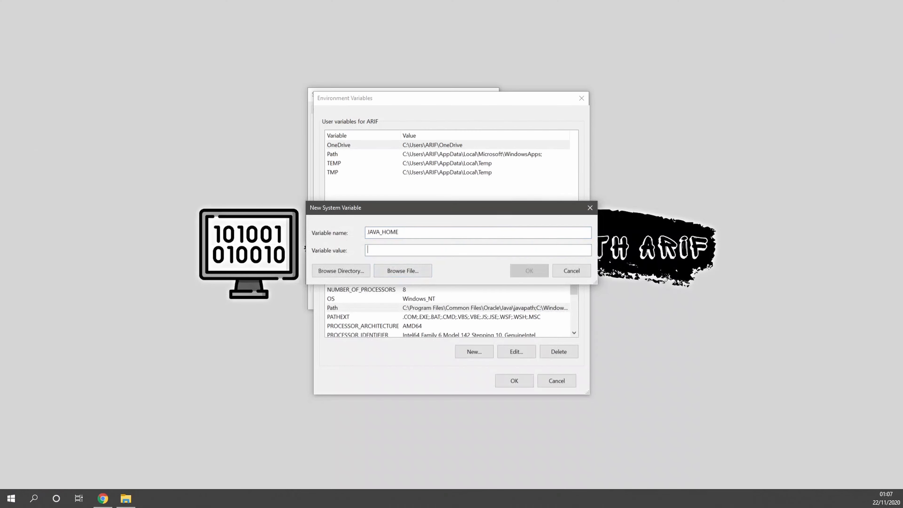
Step: Set the JAVA_HOME value to C:\Program Files\Java\jdk-15.0.1 and confirm the variable and the open system settings dialogs
key("ctrl+v")
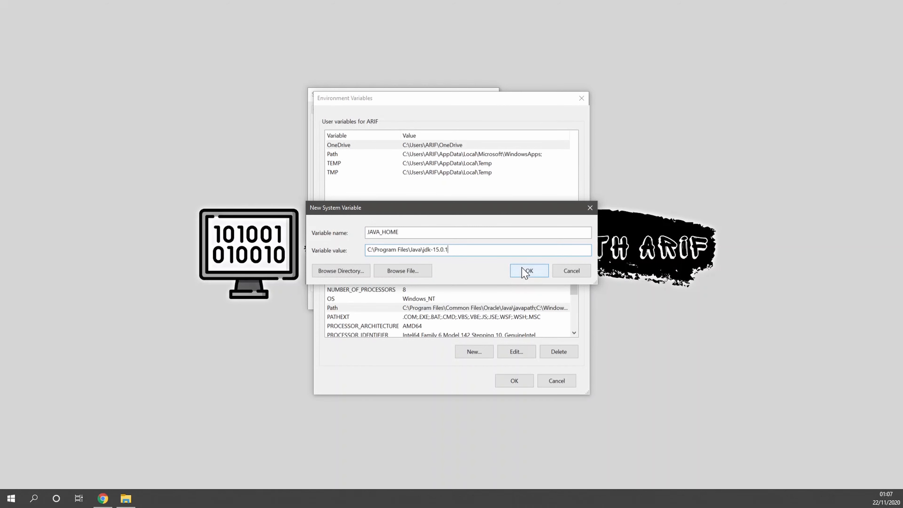
left_click(525, 271)
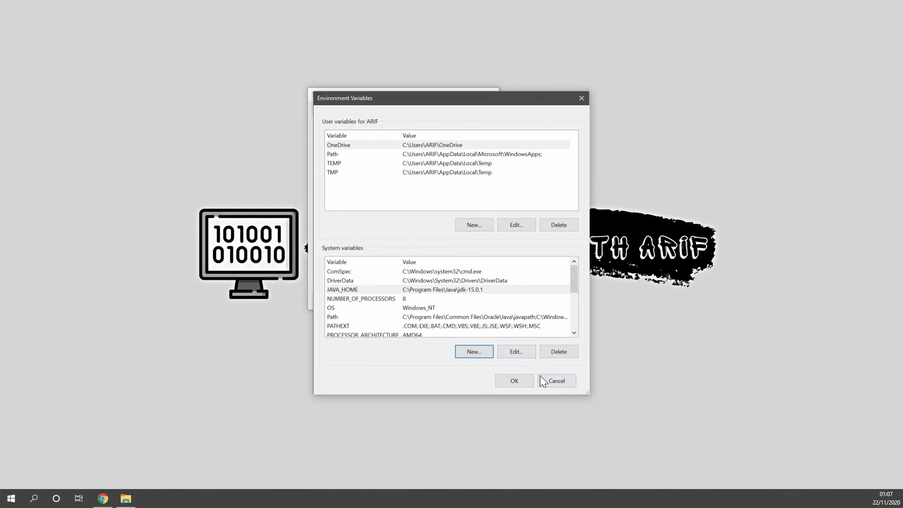
left_click(512, 379)
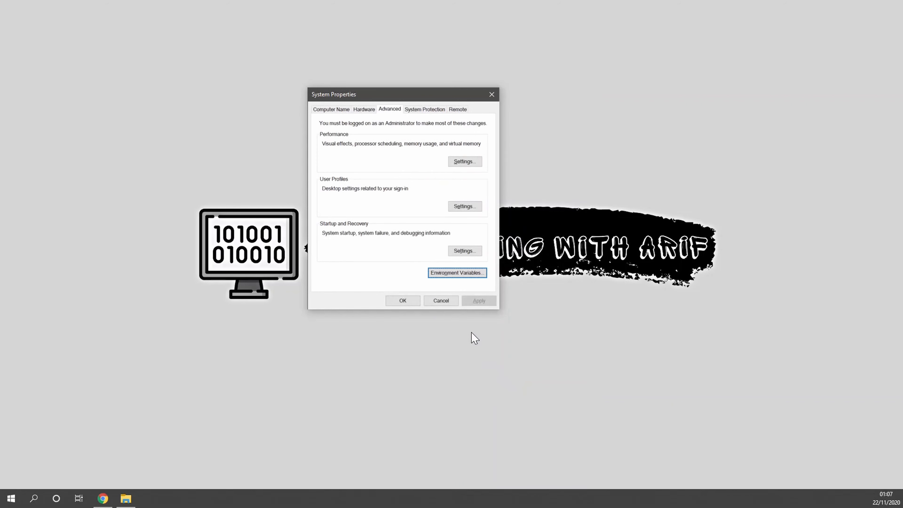
left_click(398, 301)
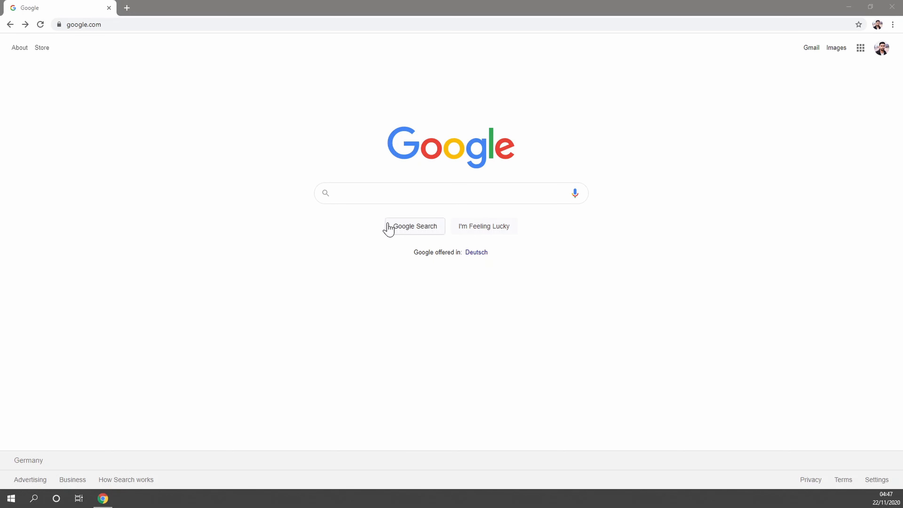
Step: In Chrome, search Google for "Intellij idea"
left_click(391, 193)
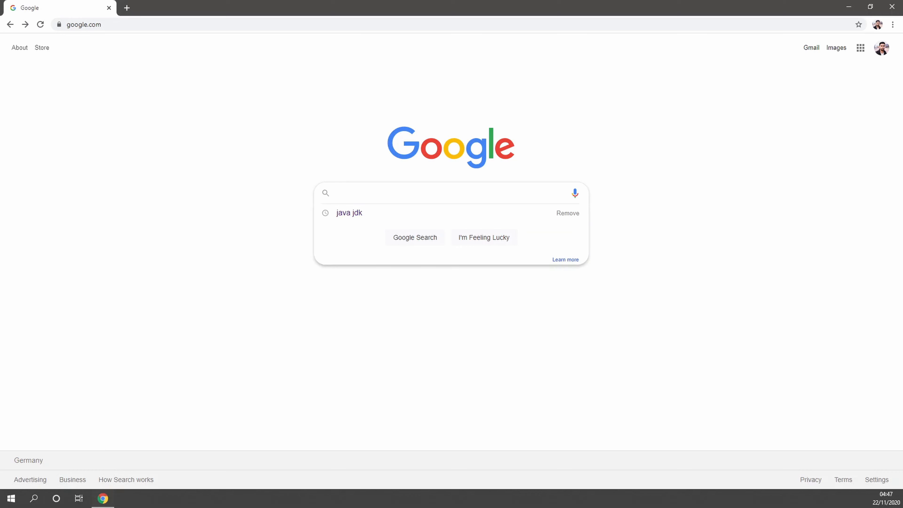
type("Int")
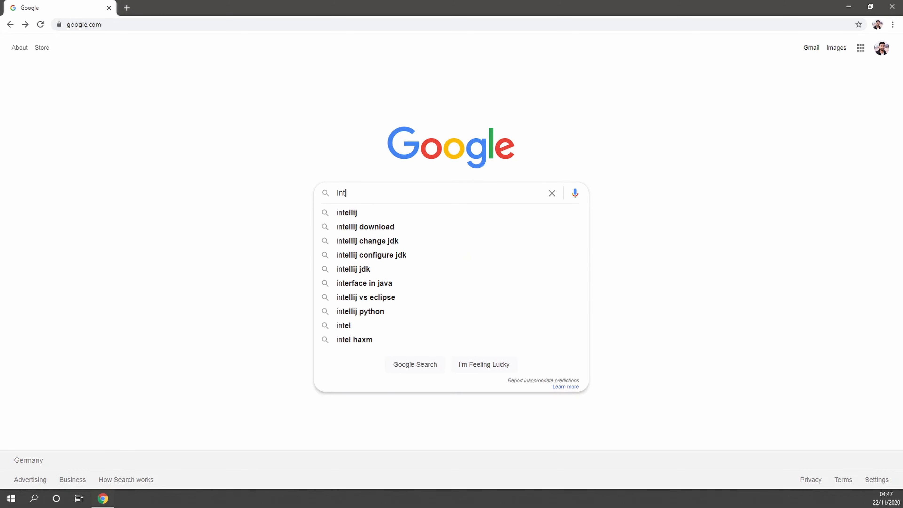
type("ell")
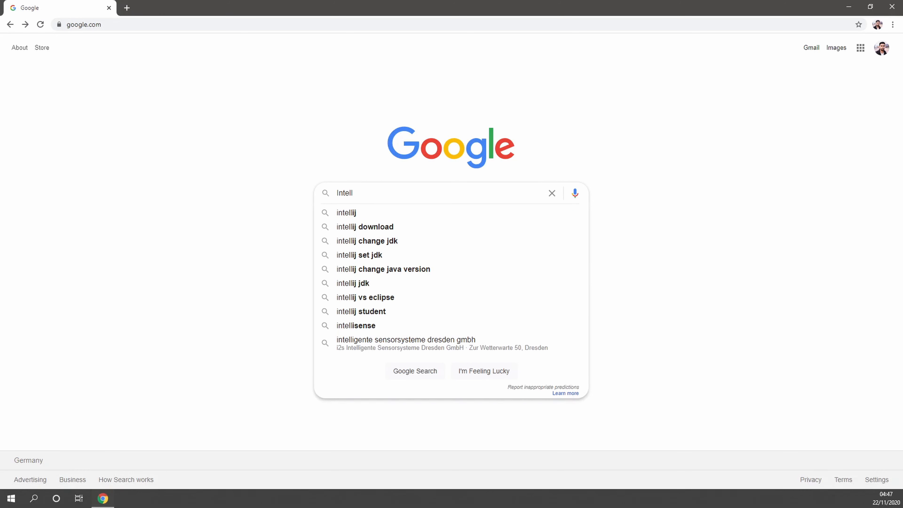
type("ij idea")
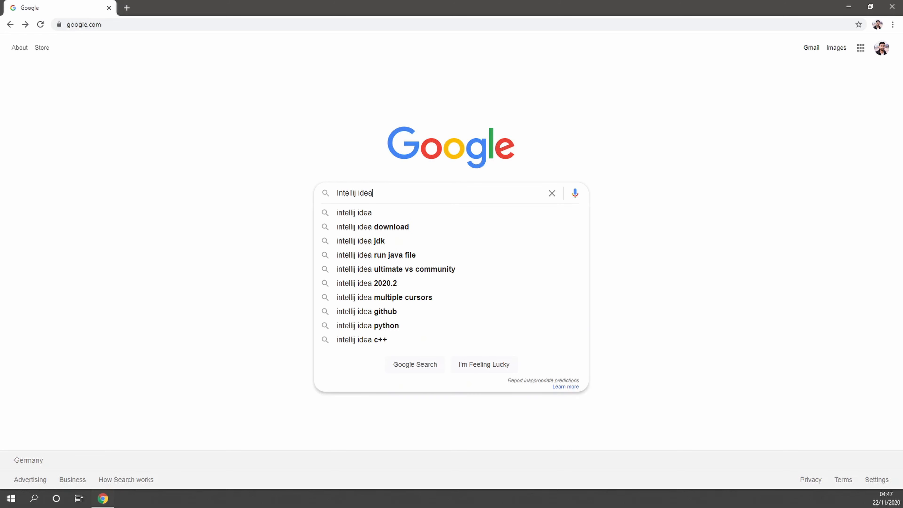
key("Return")
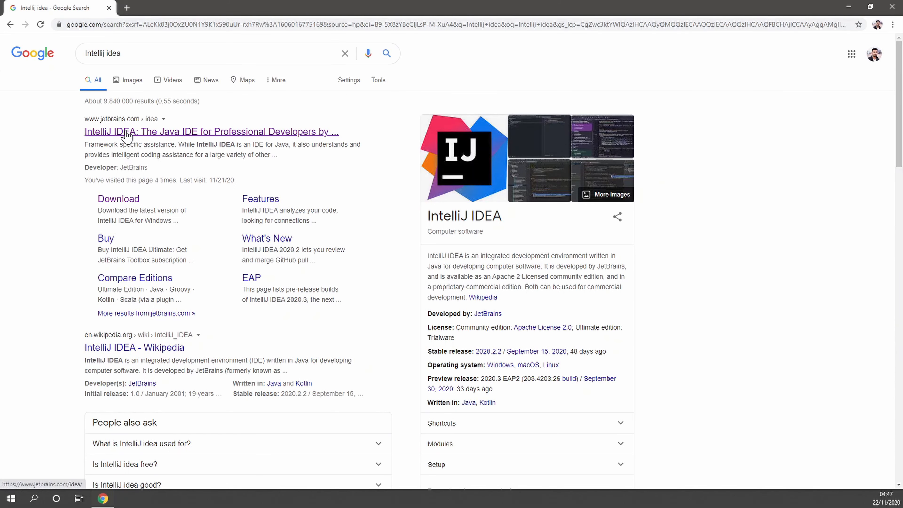
Step: Open the JetBrains IntelliJ IDEA page and download the Windows .exe installer of the Community edition
left_click(118, 133)
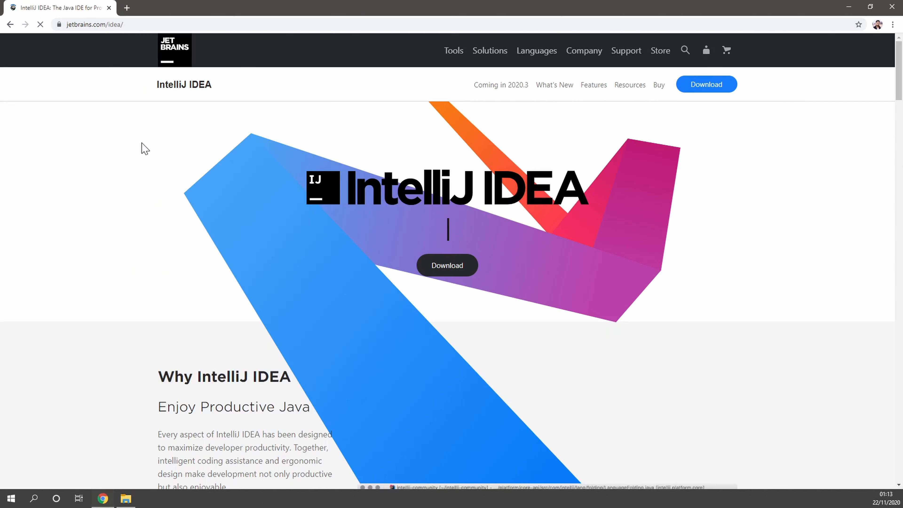
left_click(455, 267)
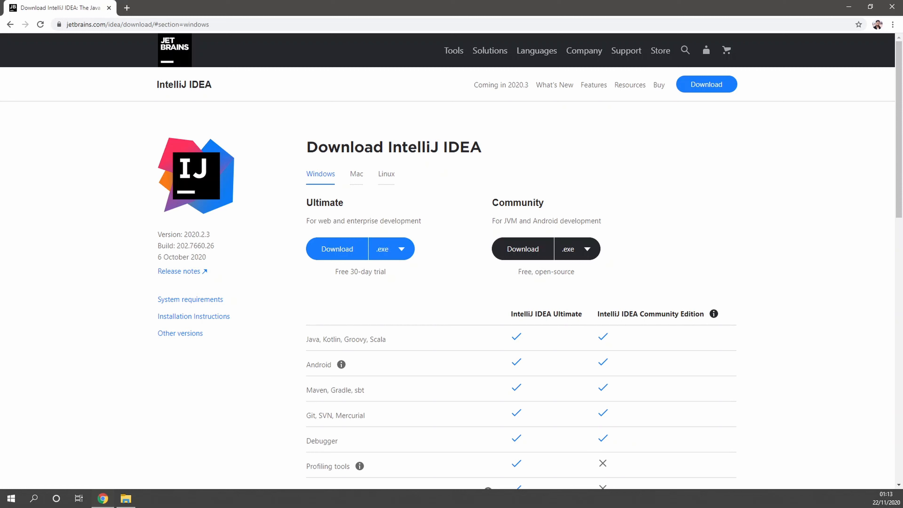
left_click(522, 250)
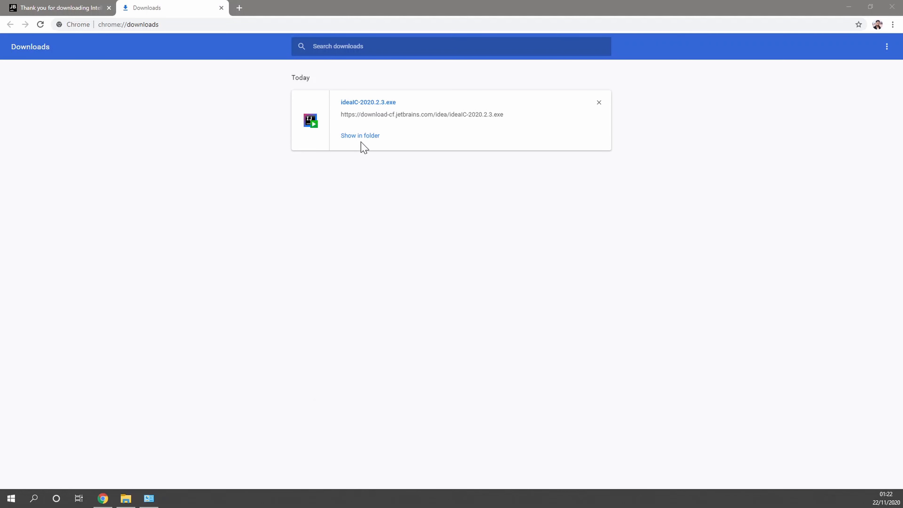
Step: Run the downloaded ideaIC-2020.2.3.exe installer and accept the default destination folder
left_click(373, 105)
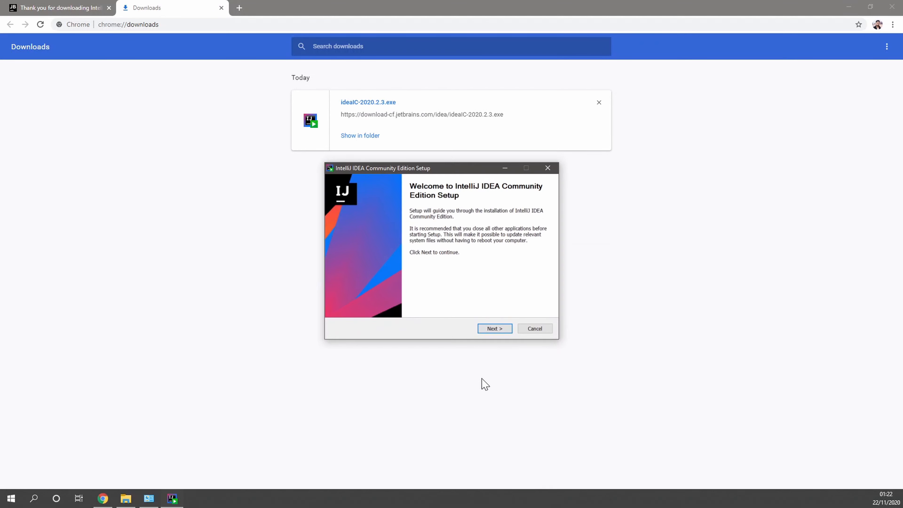
left_click(495, 328)
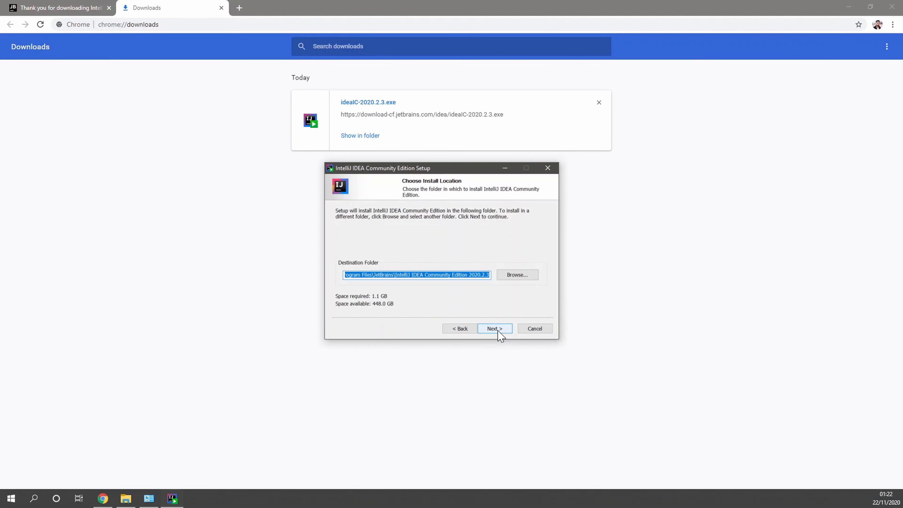
left_click(497, 331)
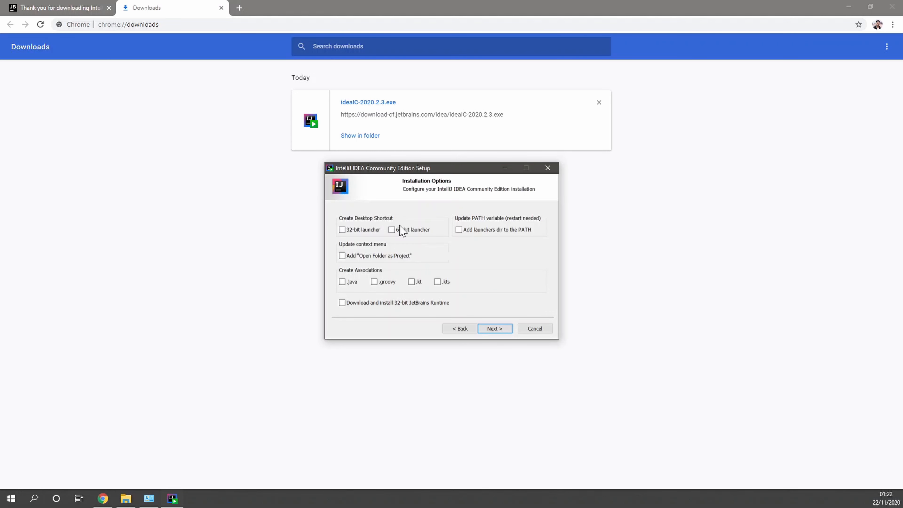
Step: Install with the 64-bit desktop launcher, "Open Folder as Project" option and JetBrains Start Menu folder, and finish setup with manual reboot
left_click(392, 230)
left_click(342, 256)
left_click(495, 328)
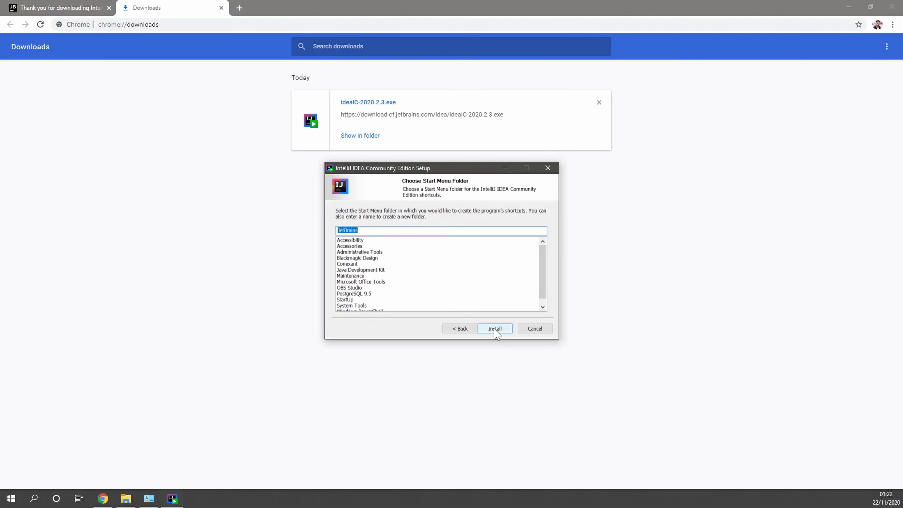
left_click(495, 328)
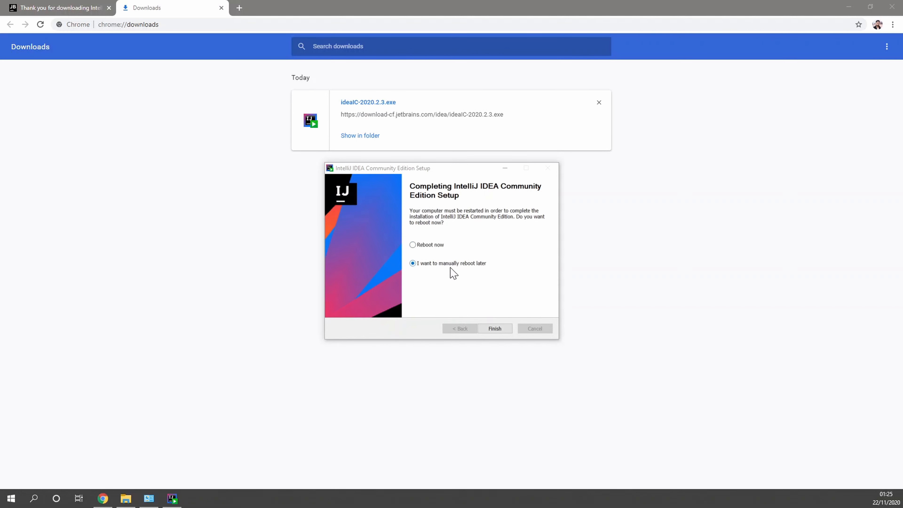
left_click(495, 328)
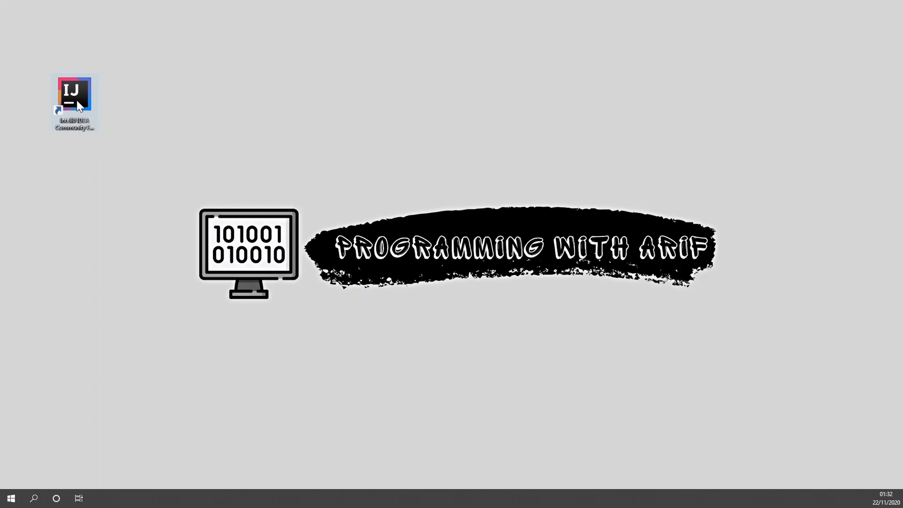
Step: Launch IntelliJ IDEA Community Edition from the desktop, accept the user agreement and decline sending anonymous statistics
double_click(78, 105)
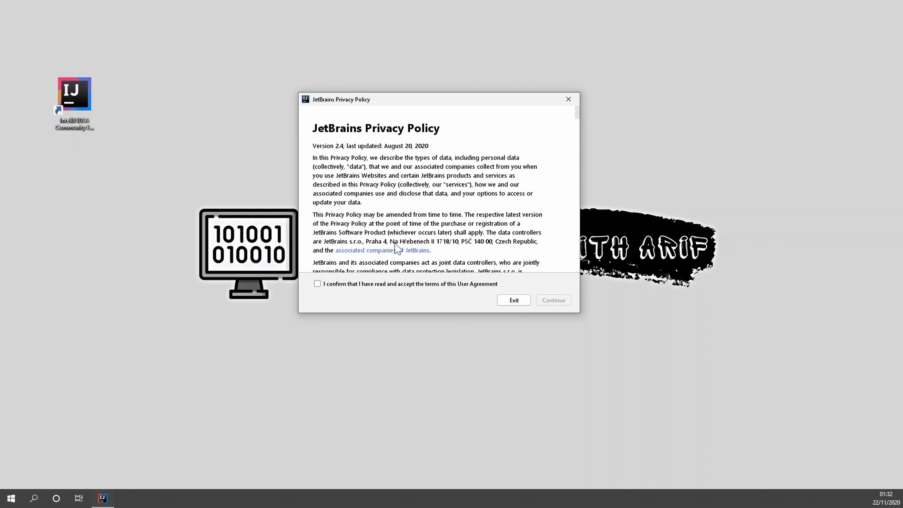
left_click(317, 284)
left_click(550, 301)
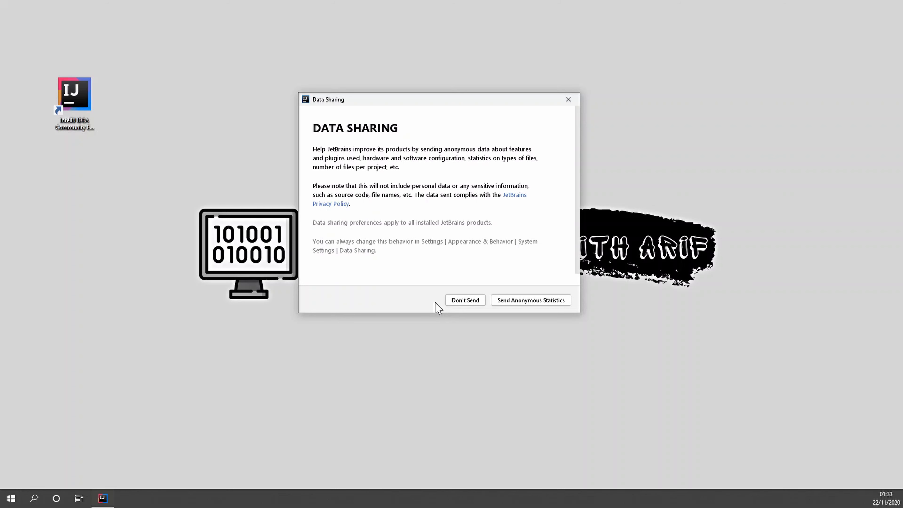
left_click(464, 300)
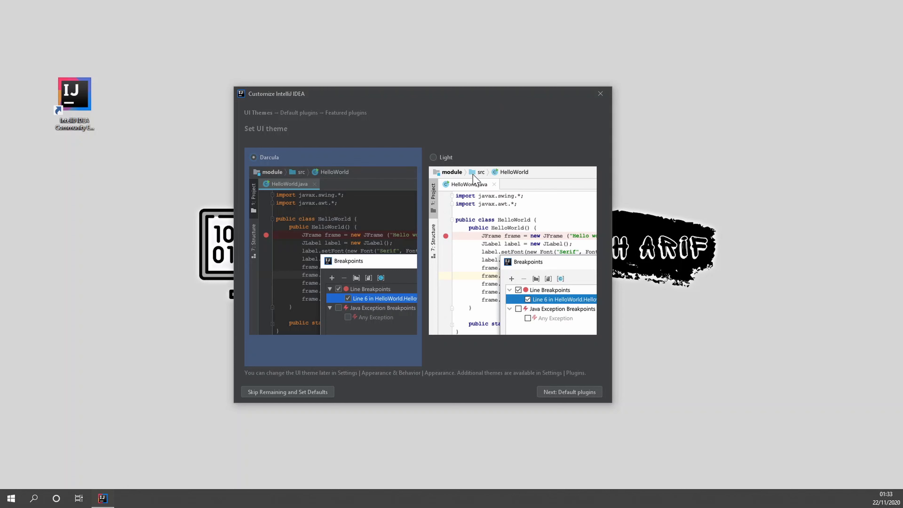
Step: Choose the Light UI theme, keep the default plugins, and start using IntelliJ IDEA without installing any featured plugins
left_click(444, 159)
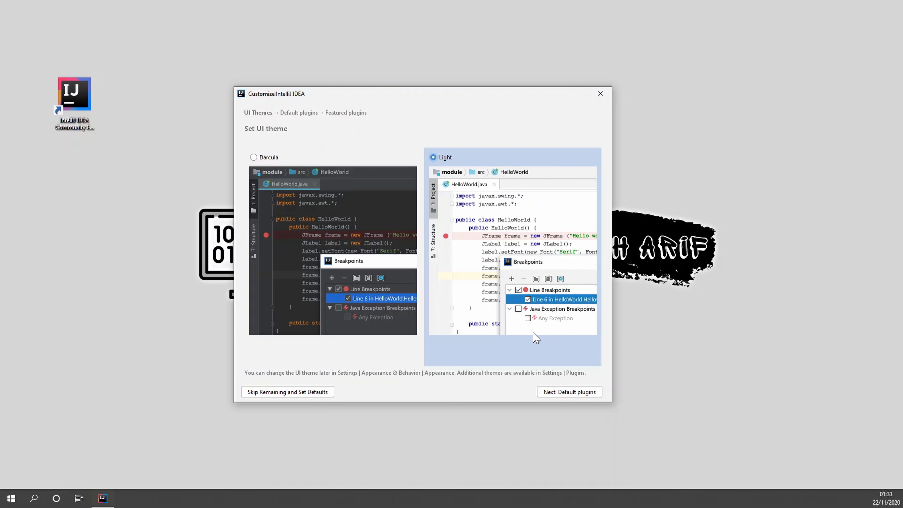
left_click(565, 395)
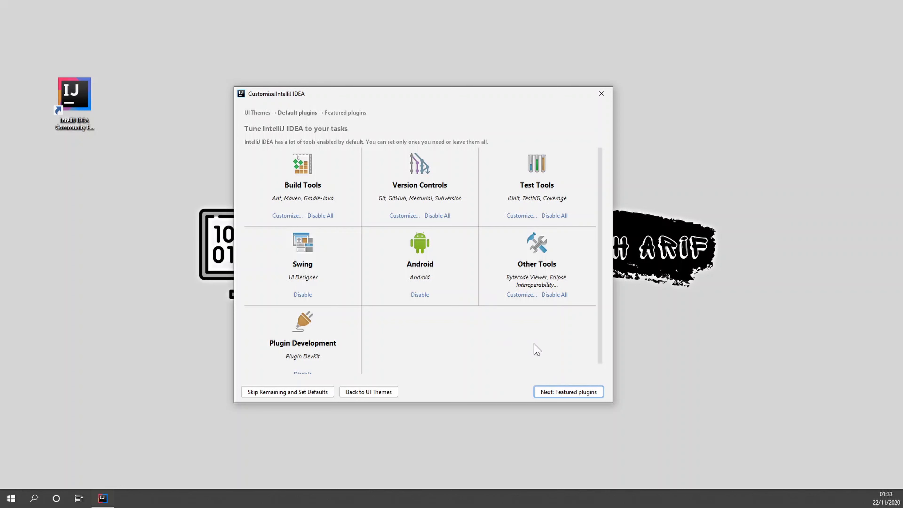
left_click(559, 392)
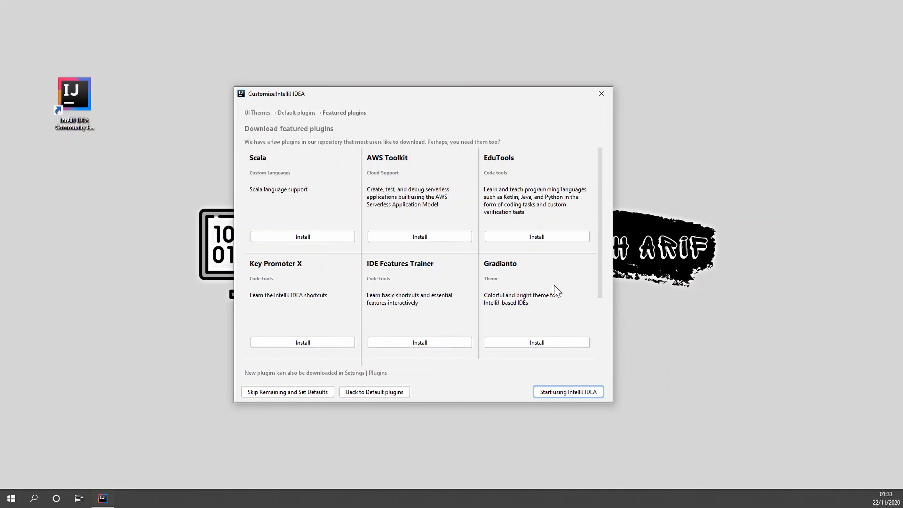
scroll(556, 291, "down", 3)
scroll(557, 291, "up", 3)
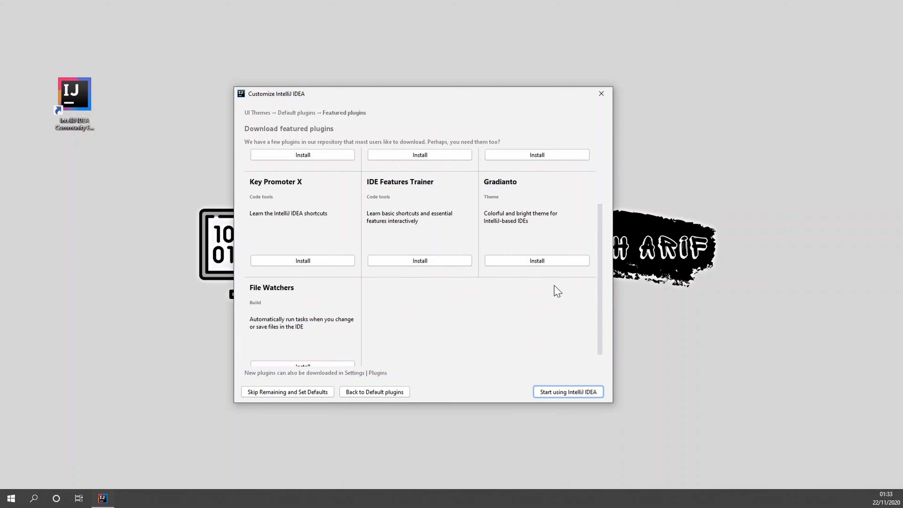
scroll(556, 291, "down", 3)
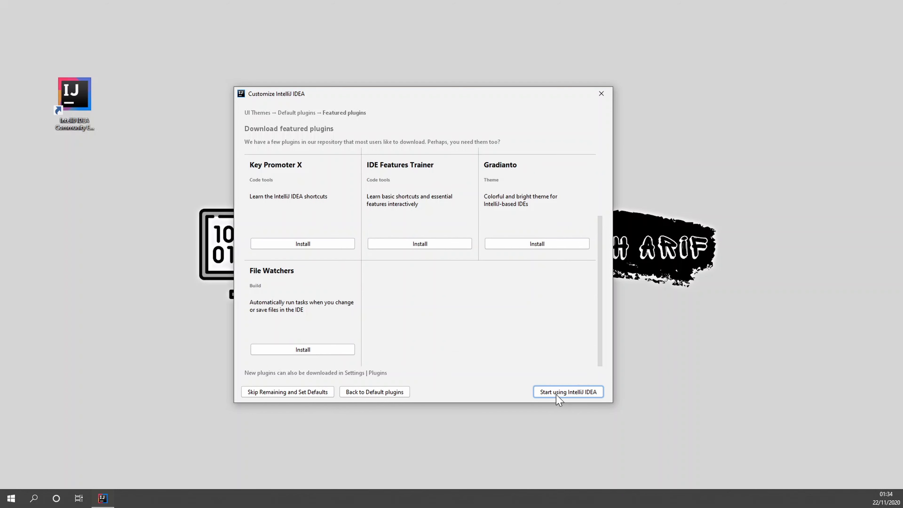
left_click(556, 394)
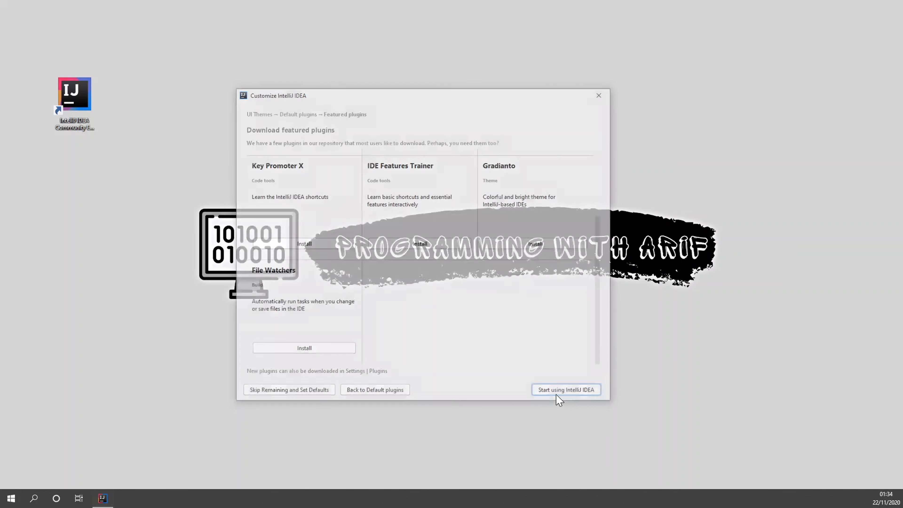